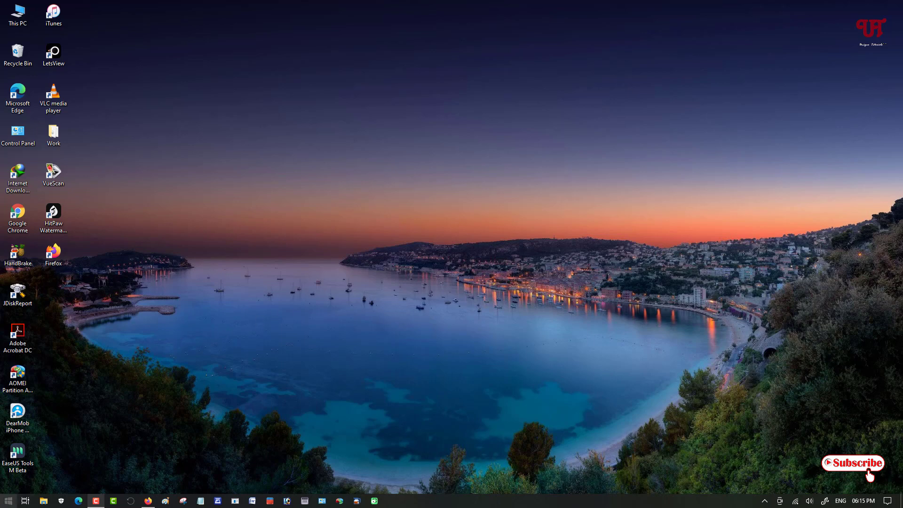
- Search the Start menu for 'system information' and launch the System Information app
{"action": "left_click", "coordinate": [9, 501]}
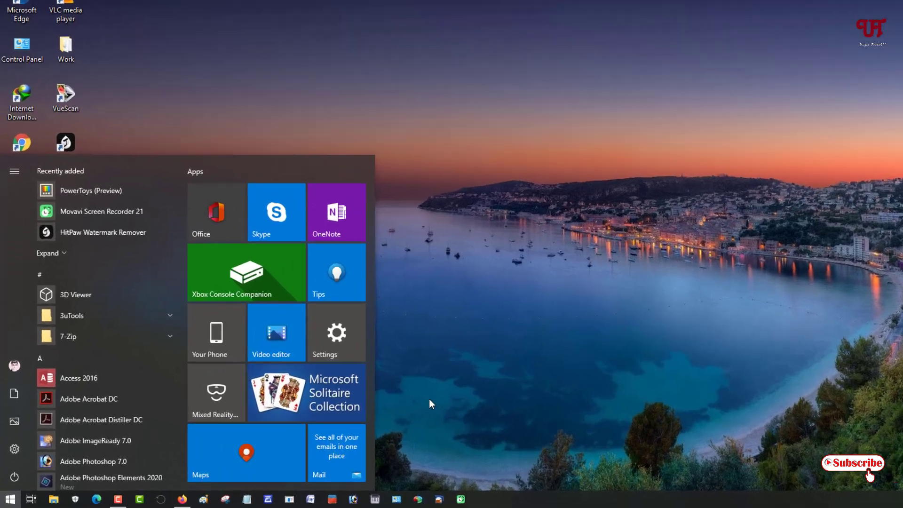
{"action": "type", "text": "system"}
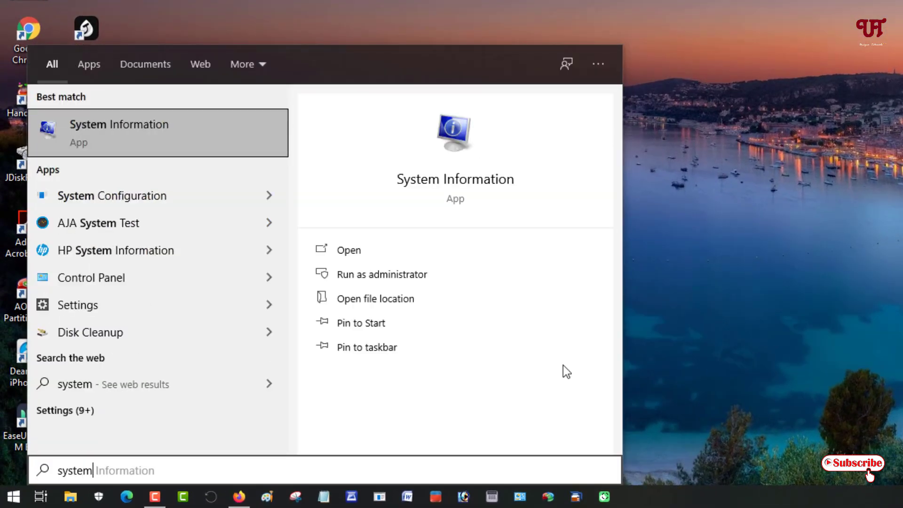
{"action": "type", "text": " inform"}
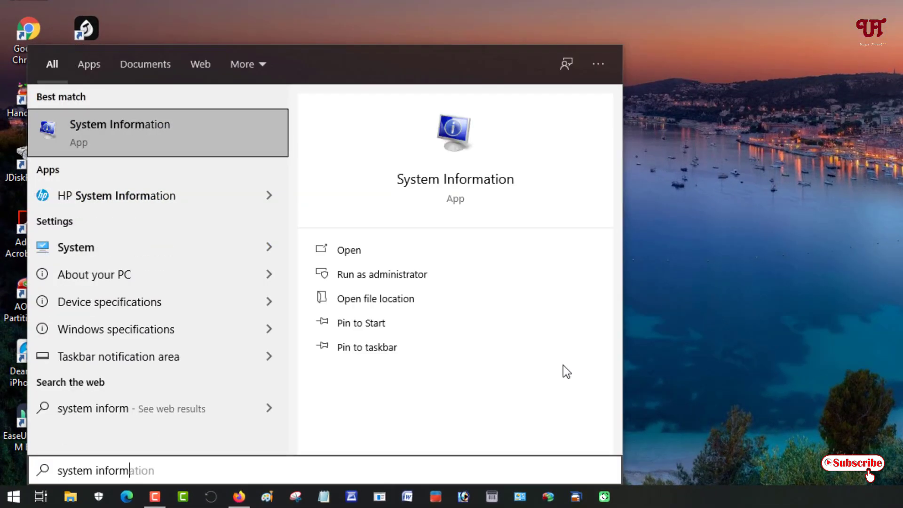
{"action": "type", "text": "ation"}
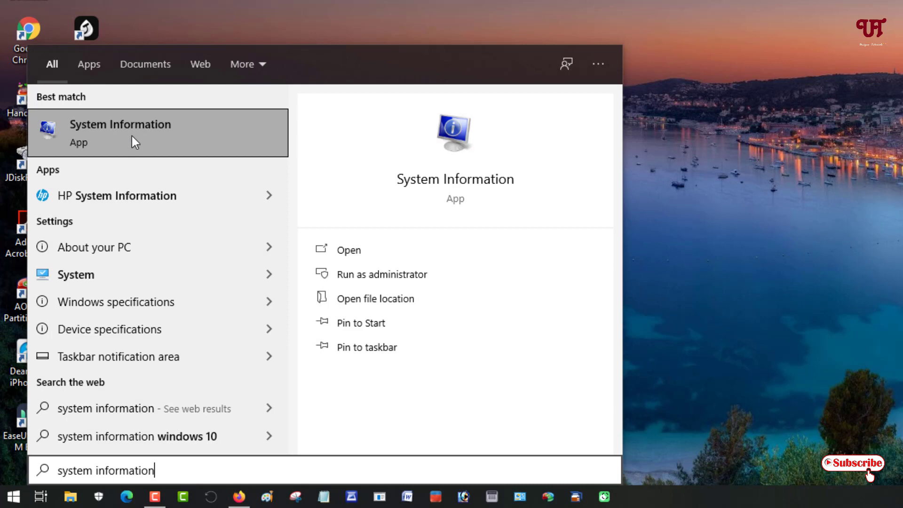
{"action": "left_click", "coordinate": [134, 142]}
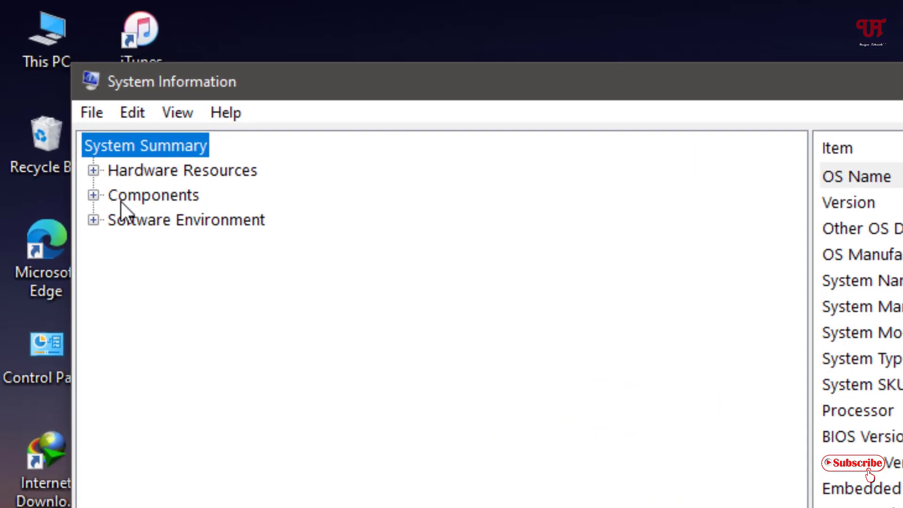
- Expand Components > Multimedia and view the Audio Codecs list, then the Video Codecs list
{"action": "left_click", "coordinate": [121, 197]}
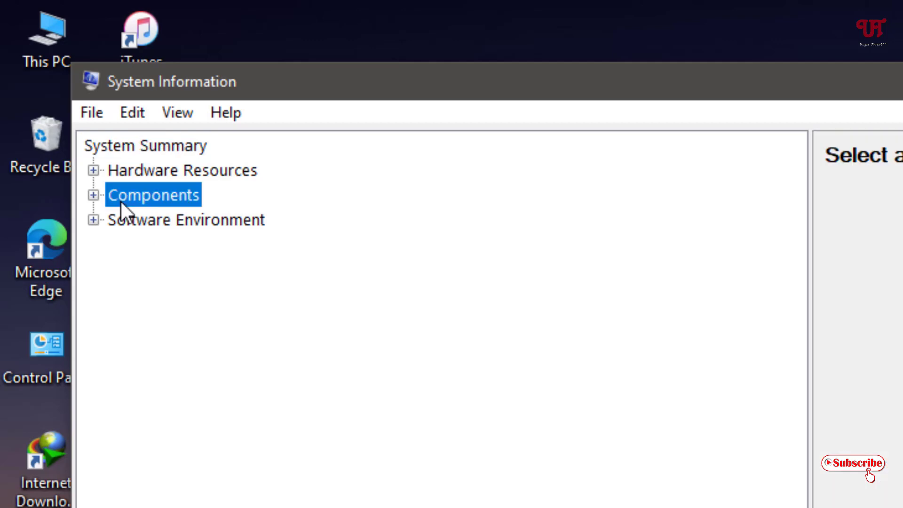
{"action": "left_click", "coordinate": [94, 195]}
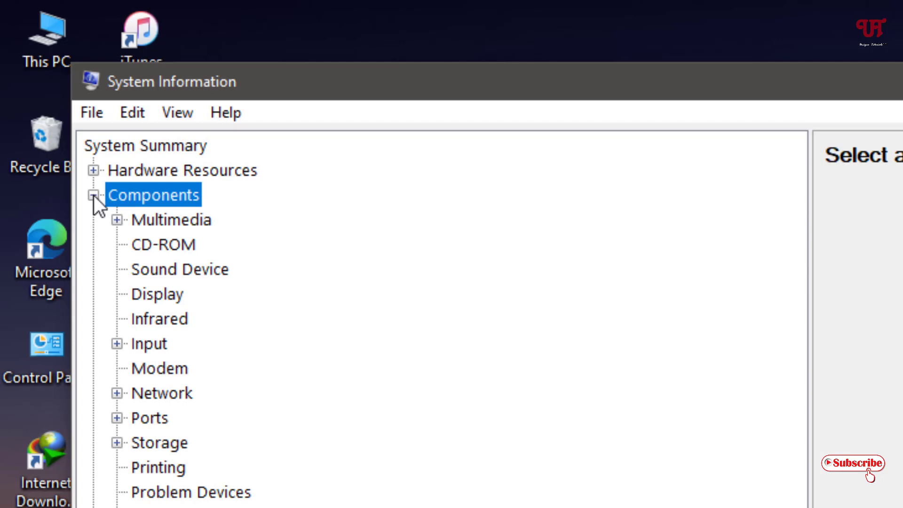
{"action": "left_click", "coordinate": [135, 224]}
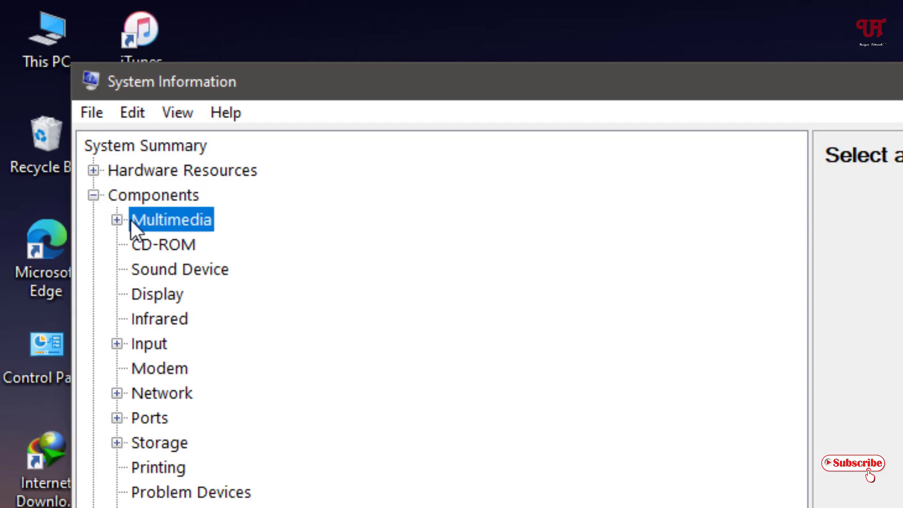
{"action": "left_click", "coordinate": [116, 219]}
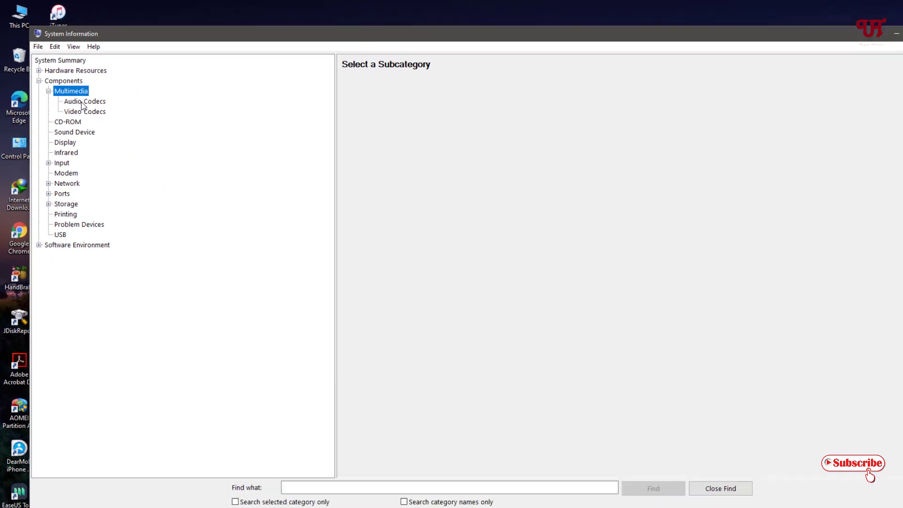
{"action": "left_click", "coordinate": [202, 244]}
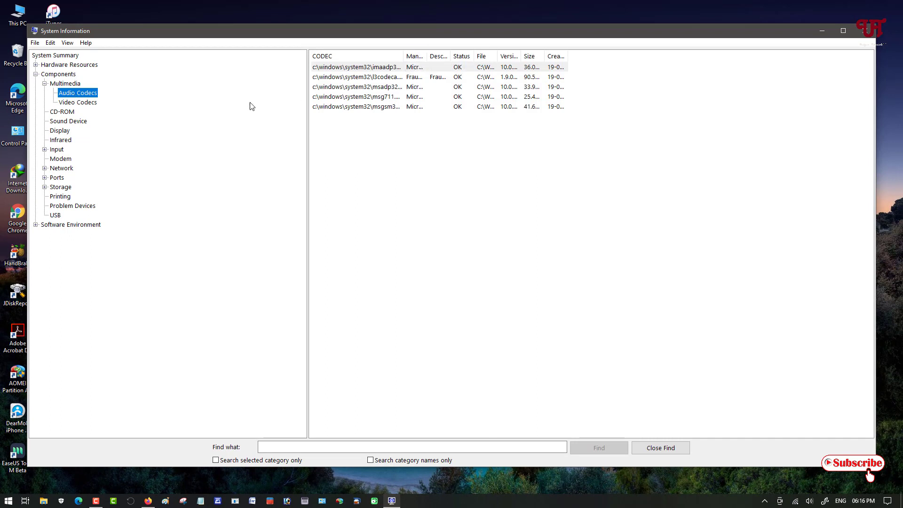
{"action": "left_click", "coordinate": [78, 103]}
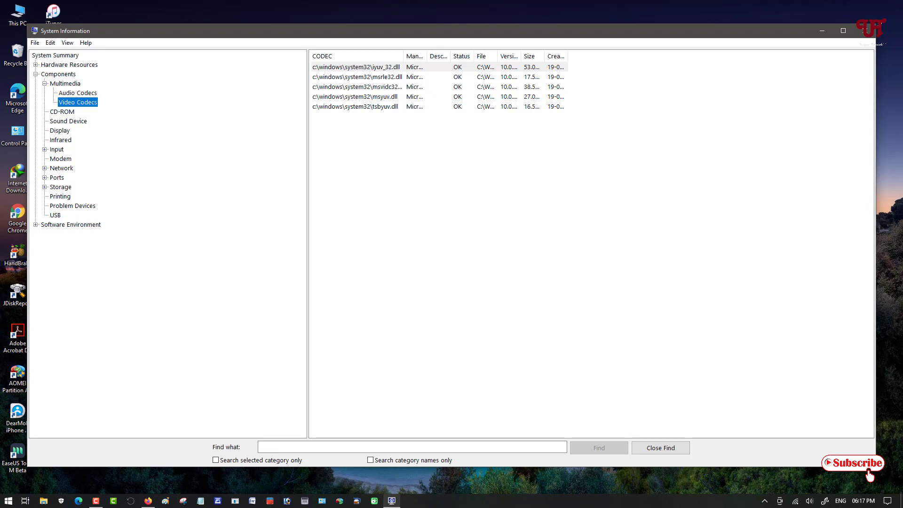
- Close the System Information window to return to the desktop
{"action": "left_click", "coordinate": [872, 32]}
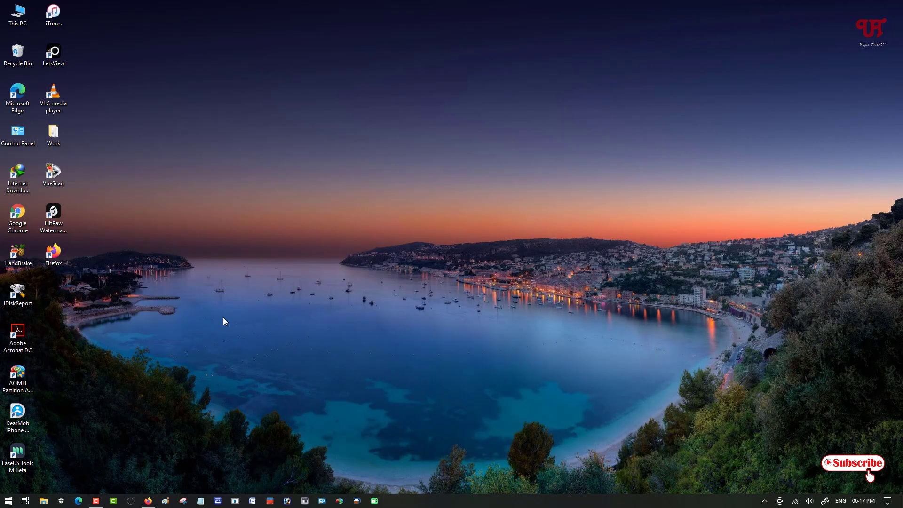
- Search the Start menu for 'windo' to find Windows Media Player
{"action": "left_click", "coordinate": [8, 501]}
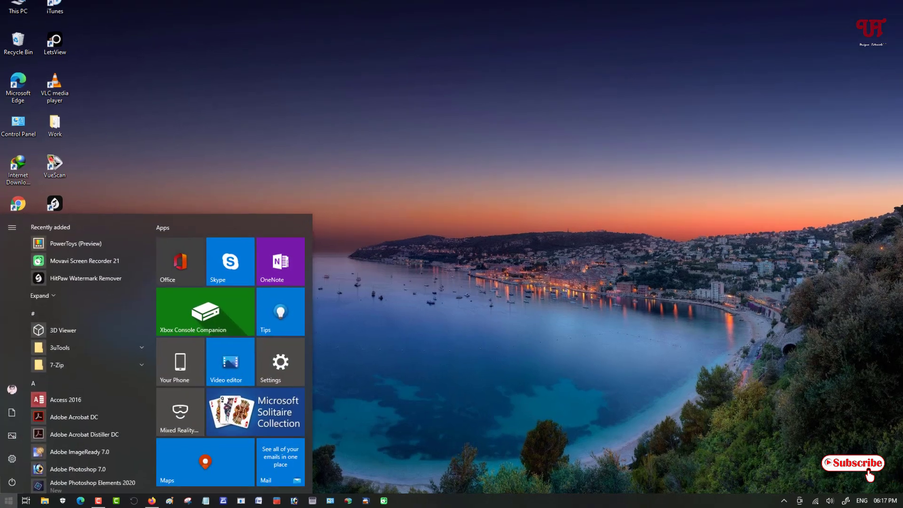
{"action": "type", "text": "win"}
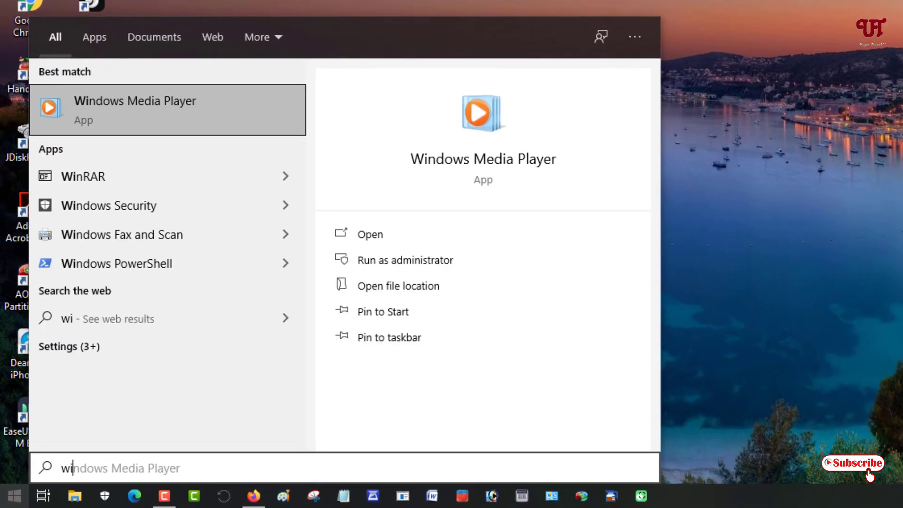
{"action": "type", "text": "do"}
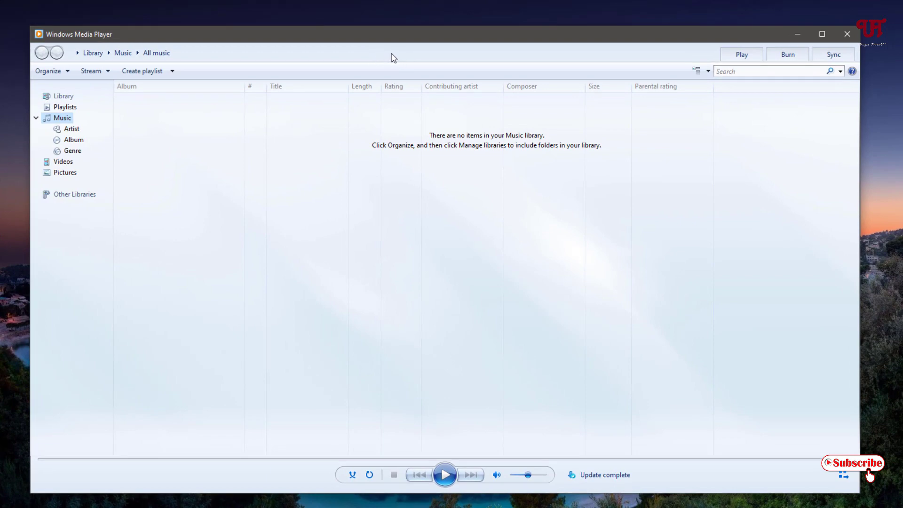
- Open About Windows Media Player from the hidden Help menu and view the Technical Support Information report
{"action": "right_click", "coordinate": [394, 58]}
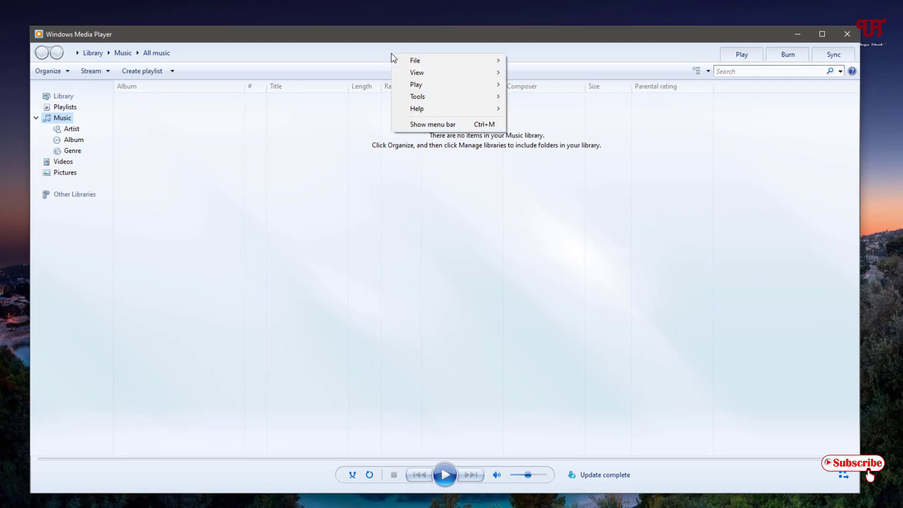
{"action": "mouse_move", "coordinate": [427, 111]}
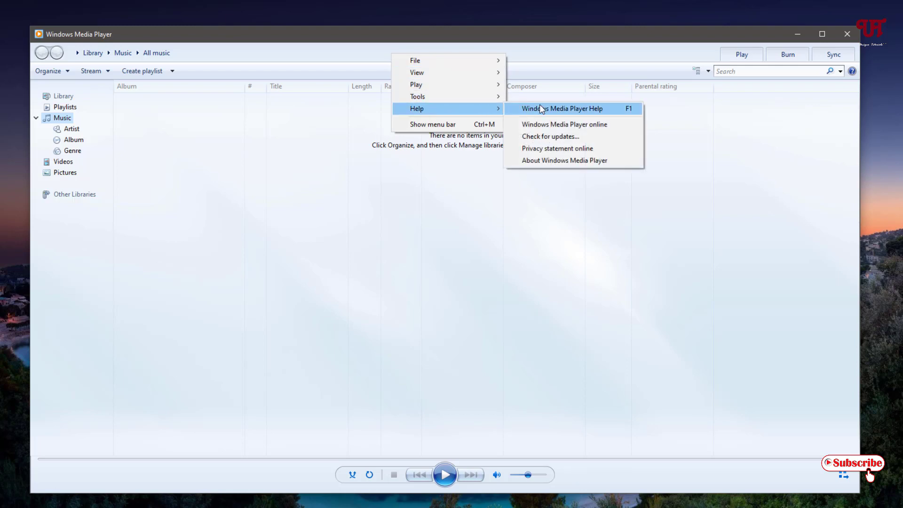
{"action": "left_click", "coordinate": [568, 160]}
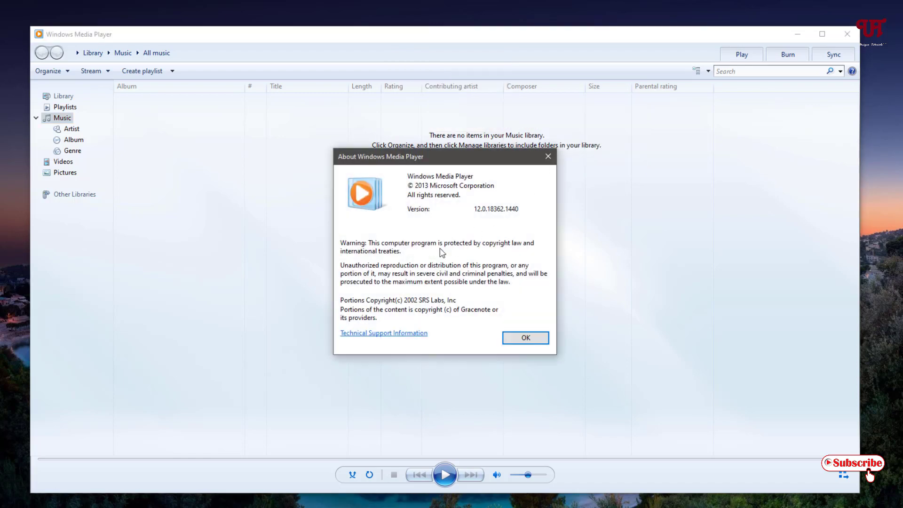
{"action": "left_click", "coordinate": [374, 338]}
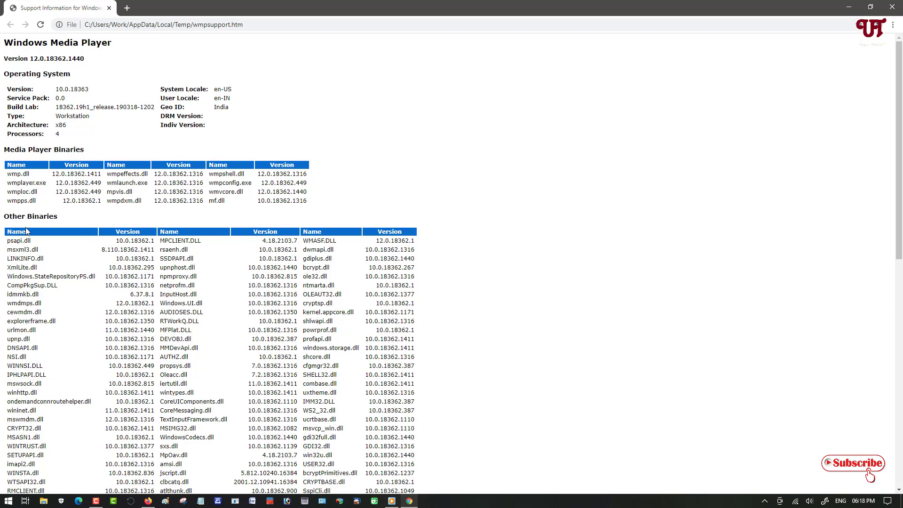
- Scroll through the support report, highlighting the Audio Codecs and Video Codecs headings
{"action": "scroll", "coordinate": [13, 230], "scroll_direction": "down", "scroll_amount": 7}
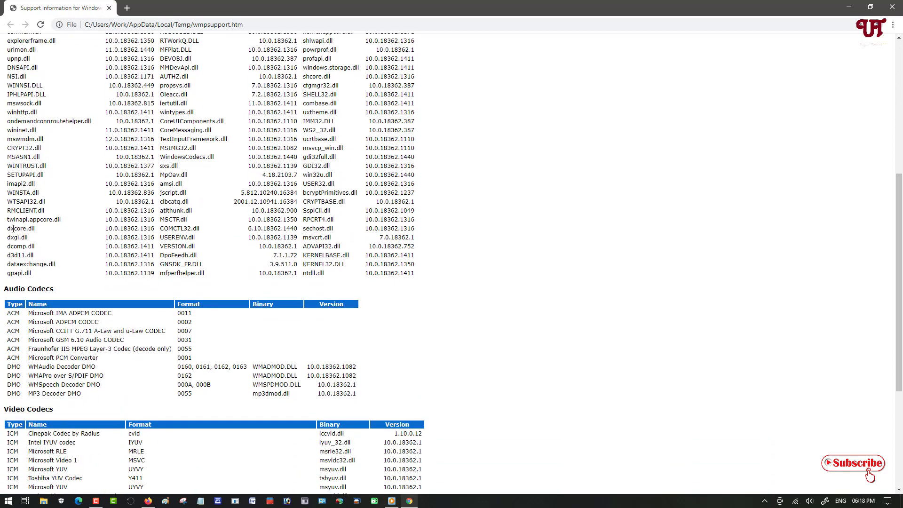
{"action": "left_click_drag", "start_coordinate": [3, 241], "coordinate": [54, 241]}
{"action": "scroll", "coordinate": [12, 222], "scroll_direction": "down", "scroll_amount": 3}
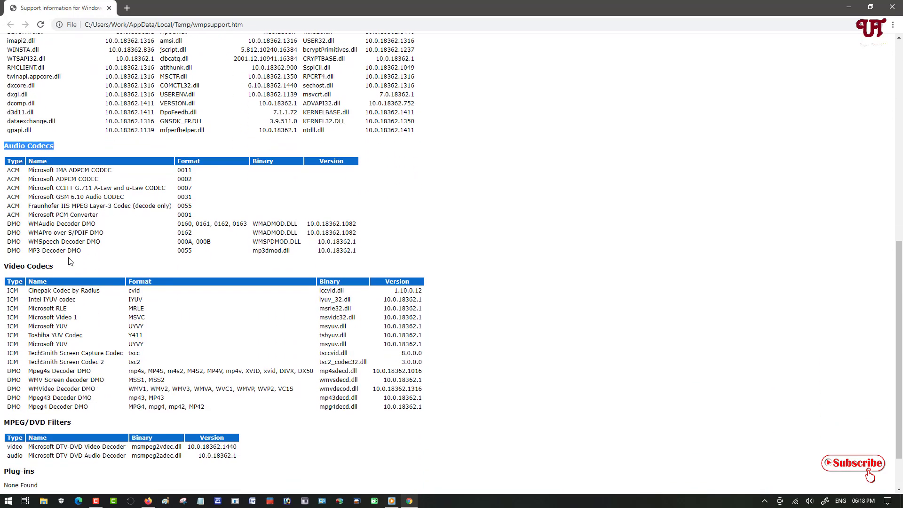
{"action": "left_click_drag", "start_coordinate": [5, 219], "coordinate": [56, 226]}
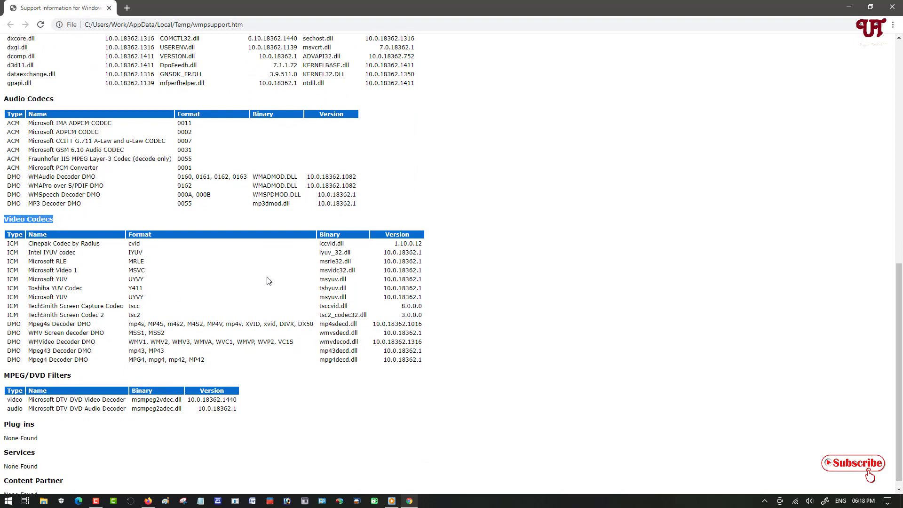
{"action": "left_click", "coordinate": [94, 215]}
{"action": "scroll", "coordinate": [42, 219], "scroll_direction": "down", "scroll_amount": 1}
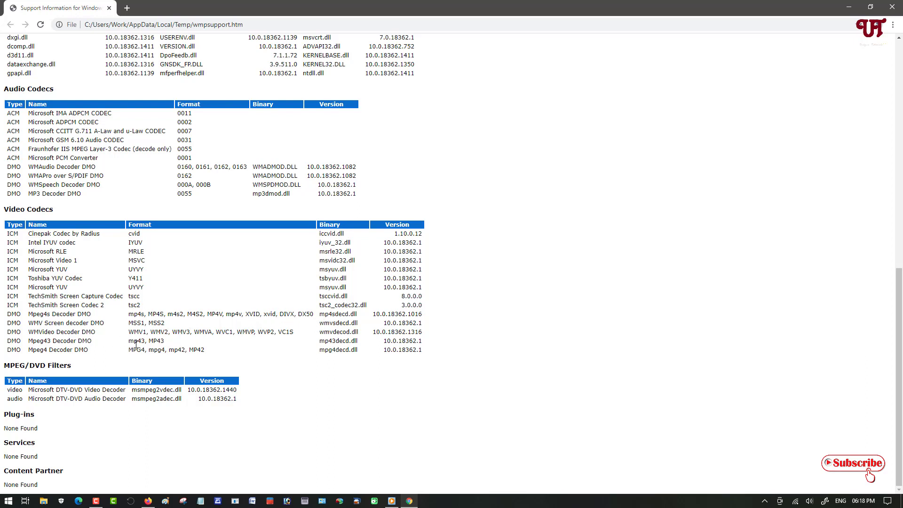
{"action": "scroll", "coordinate": [111, 372], "scroll_direction": "up", "scroll_amount": 1}
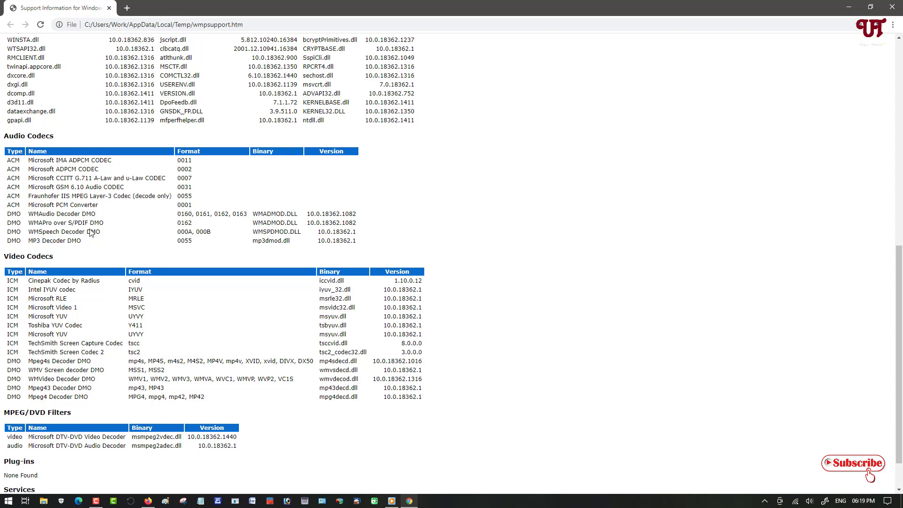
{"action": "scroll", "coordinate": [90, 226], "scroll_direction": "down", "scroll_amount": 1}
{"action": "scroll", "coordinate": [95, 295], "scroll_direction": "up", "scroll_amount": 2}
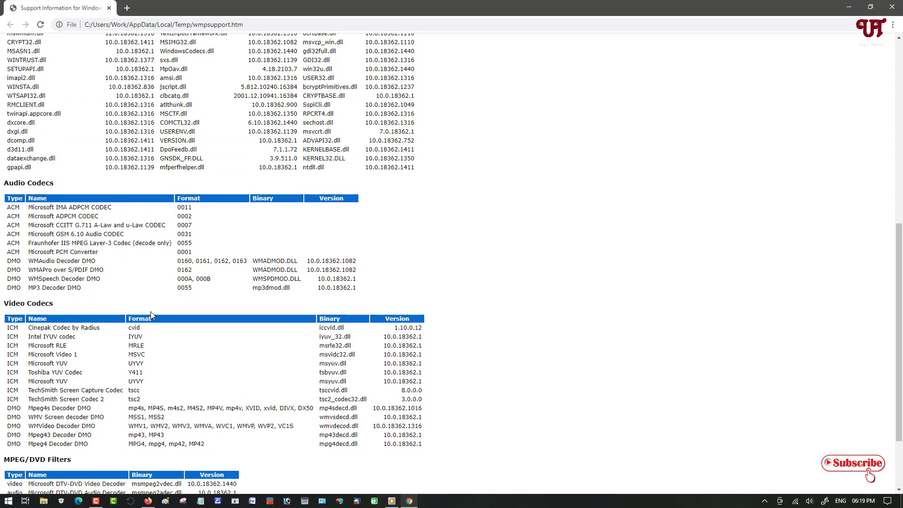
{"action": "scroll", "coordinate": [171, 321], "scroll_direction": "up", "scroll_amount": 3}
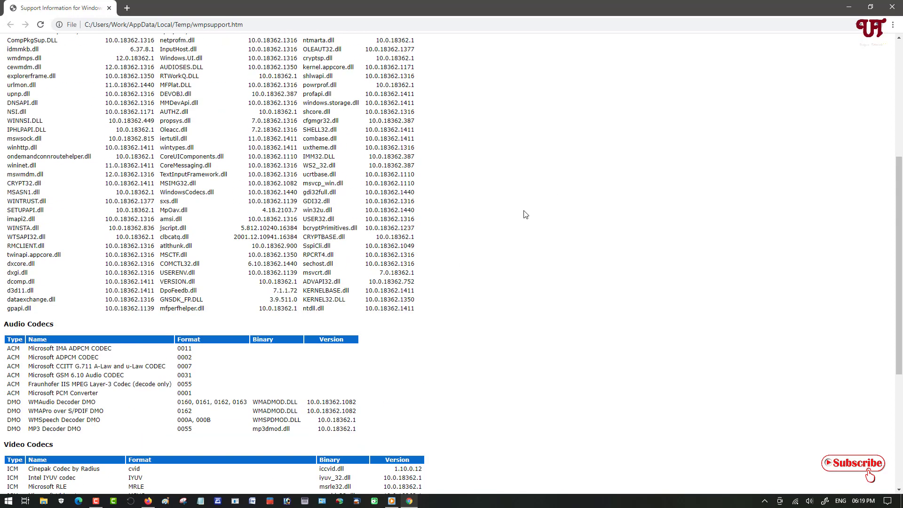
- Close the support report and Windows Media Player, returning to the 'nirsoft installed codecs' search results
{"action": "left_click", "coordinate": [893, 6]}
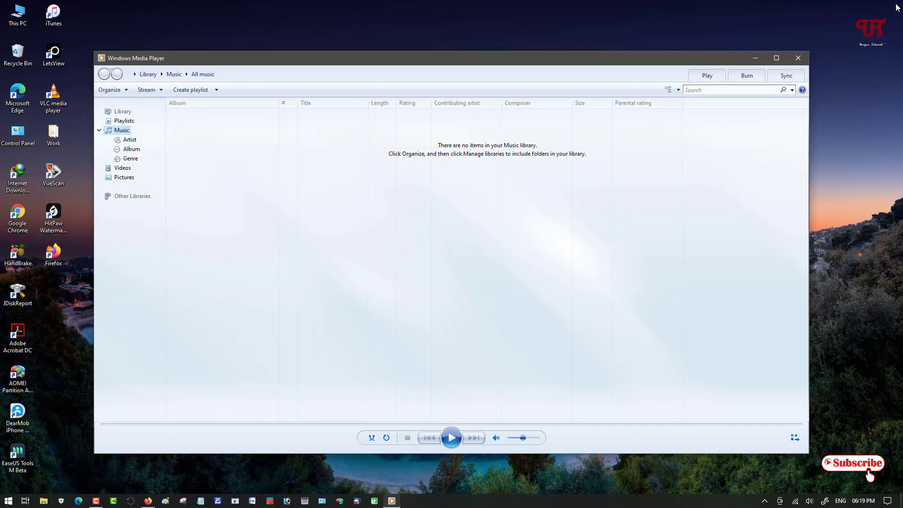
{"action": "left_click", "coordinate": [801, 53]}
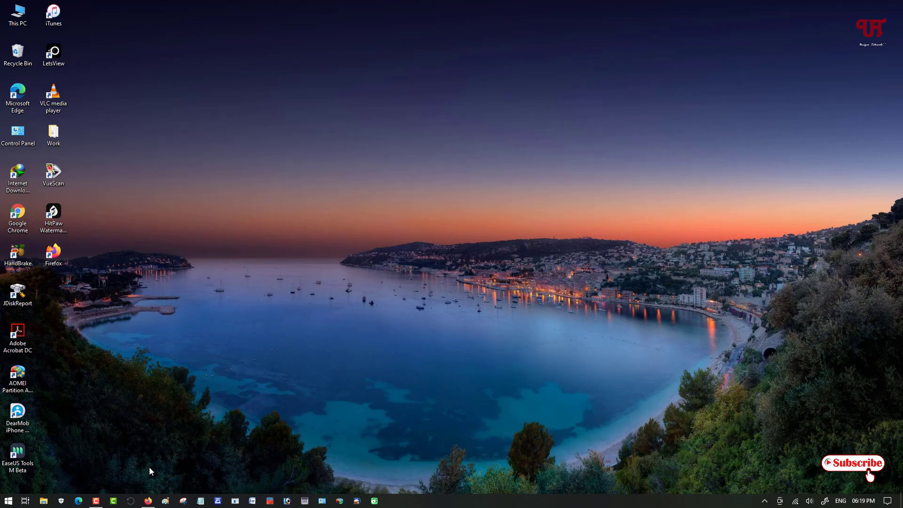
{"action": "left_click", "coordinate": [147, 501]}
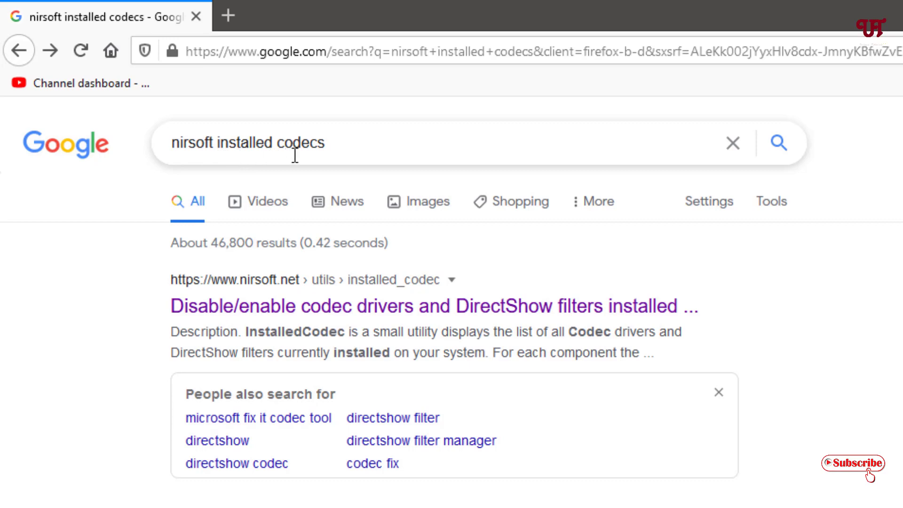
- Open NirSoft's InstalledCodec page from the search results and scroll to its download links
{"action": "left_click", "coordinate": [275, 310]}
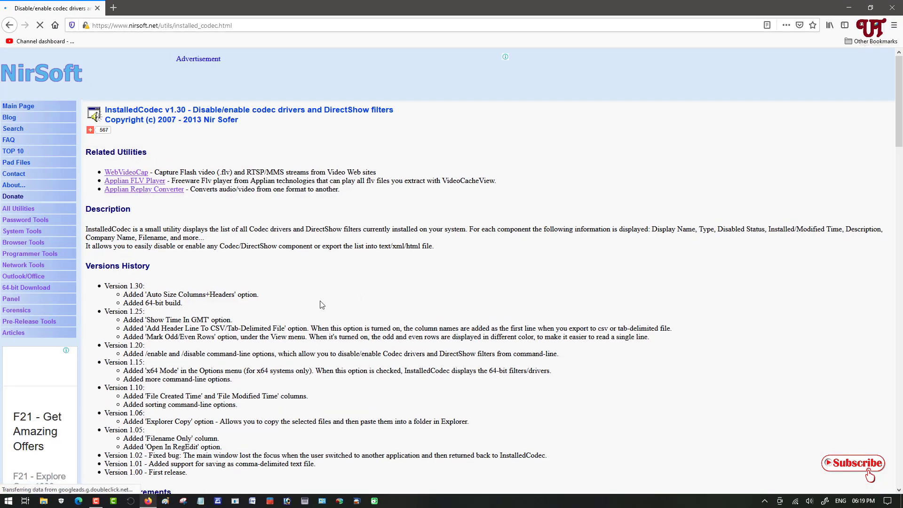
{"action": "scroll", "coordinate": [322, 305], "scroll_direction": "down", "scroll_amount": 20}
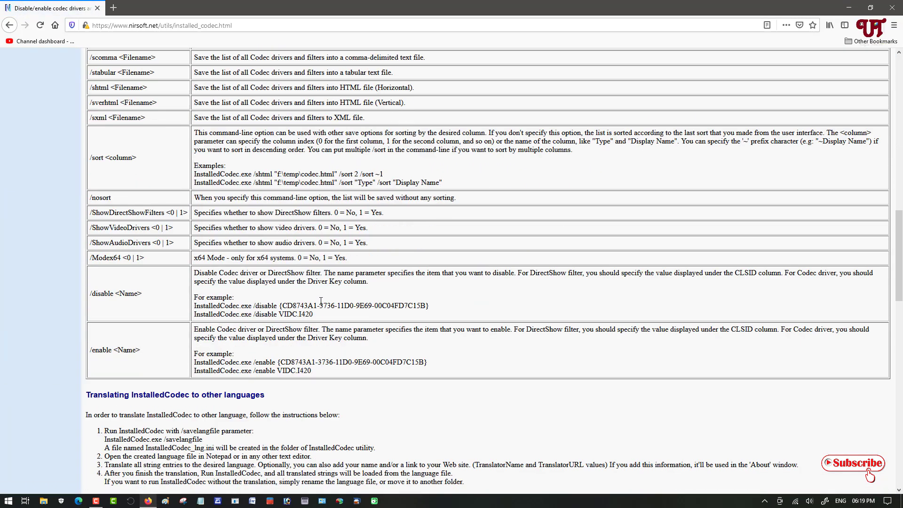
{"action": "scroll", "coordinate": [321, 301], "scroll_direction": "down", "scroll_amount": 2}
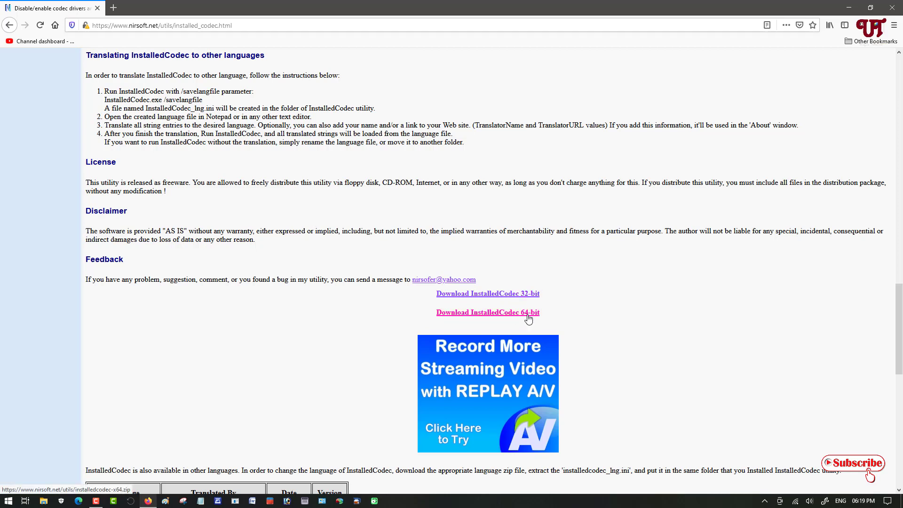
- Download installedcodec-x64.zip, open its Downloads\Compressed folder, and close Firefox
{"action": "left_click", "coordinate": [497, 313]}
{"action": "left_click", "coordinate": [453, 292]}
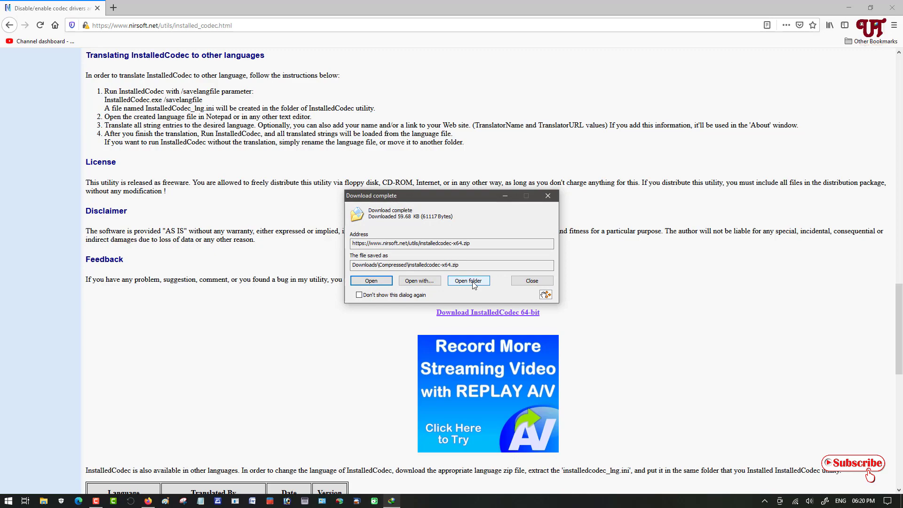
{"action": "left_click", "coordinate": [473, 283]}
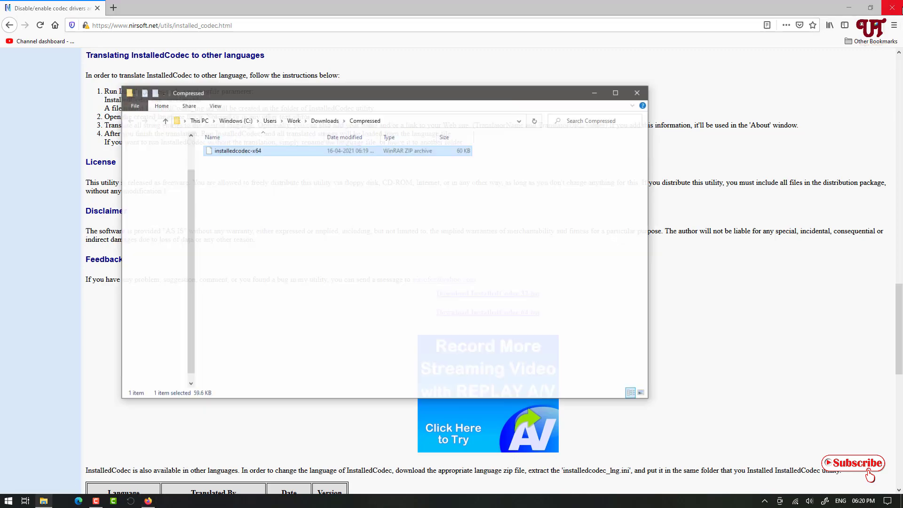
{"action": "left_click", "coordinate": [900, 8]}
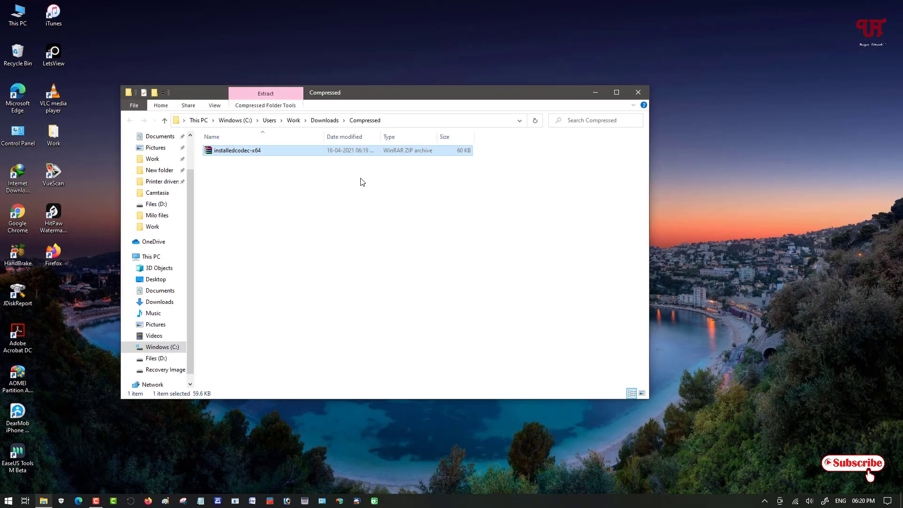
- Extract installedcodec-x64.zip with WinRAR into its suggested folder, then close WinRAR
{"action": "double_click", "coordinate": [270, 151]}
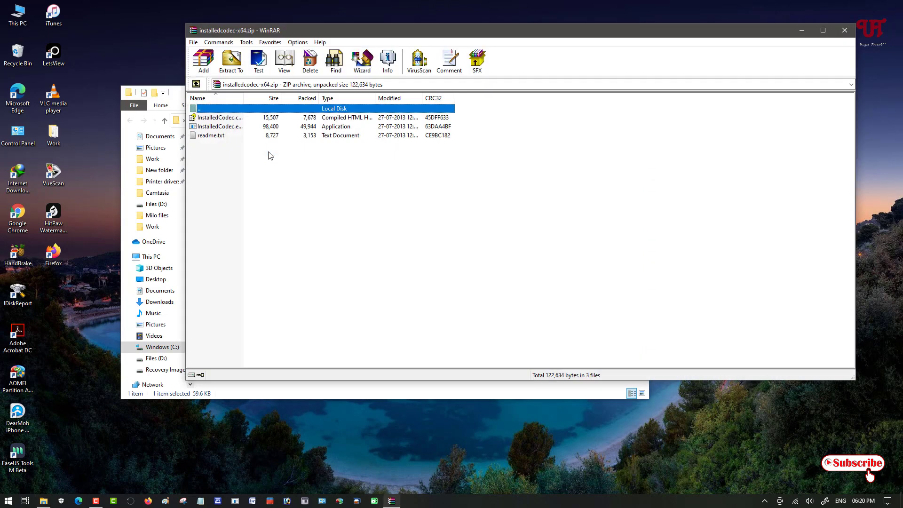
{"action": "left_click", "coordinate": [231, 61]}
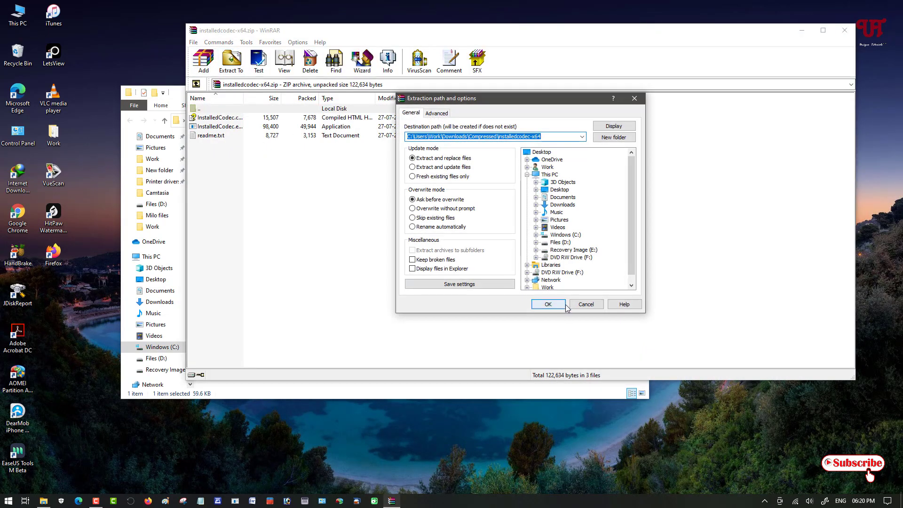
{"action": "left_click", "coordinate": [549, 304]}
{"action": "left_click", "coordinate": [851, 33]}
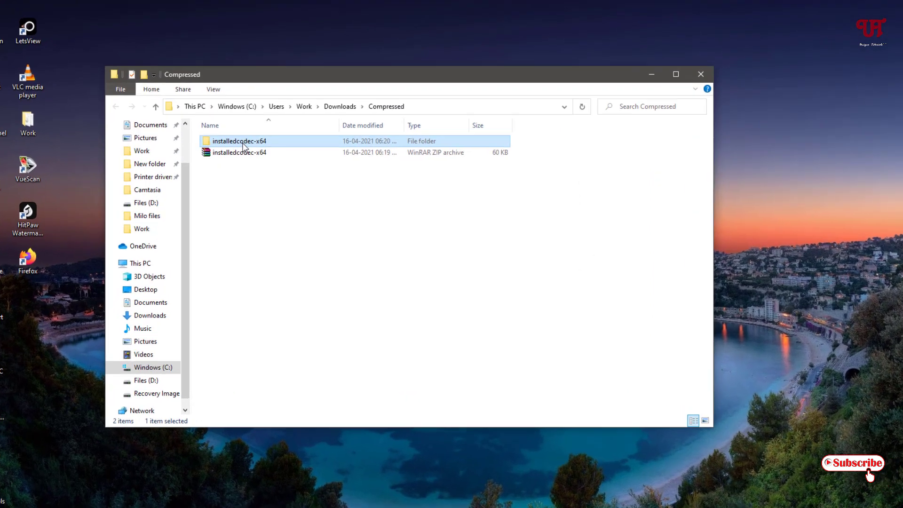
- Open the extracted installedcodec-x64 folder and launch InstalledCodec
{"action": "double_click", "coordinate": [240, 151]}
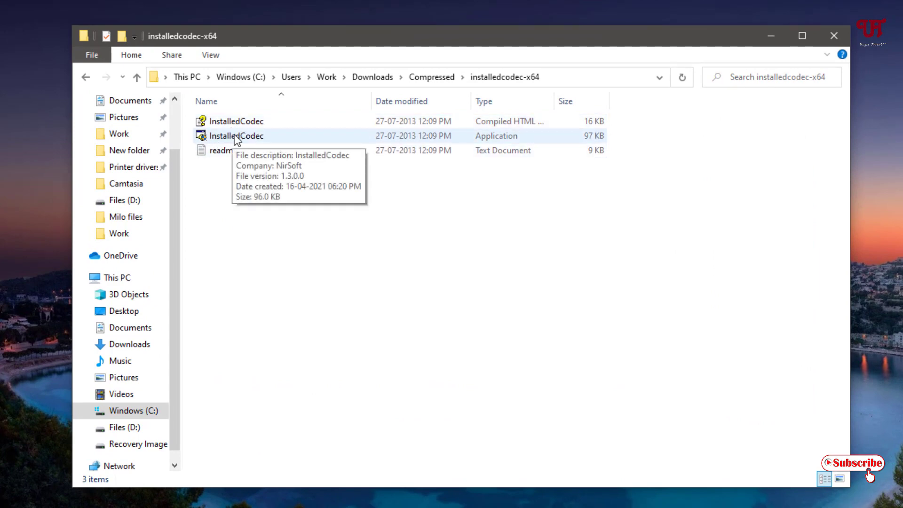
{"action": "left_click", "coordinate": [237, 137]}
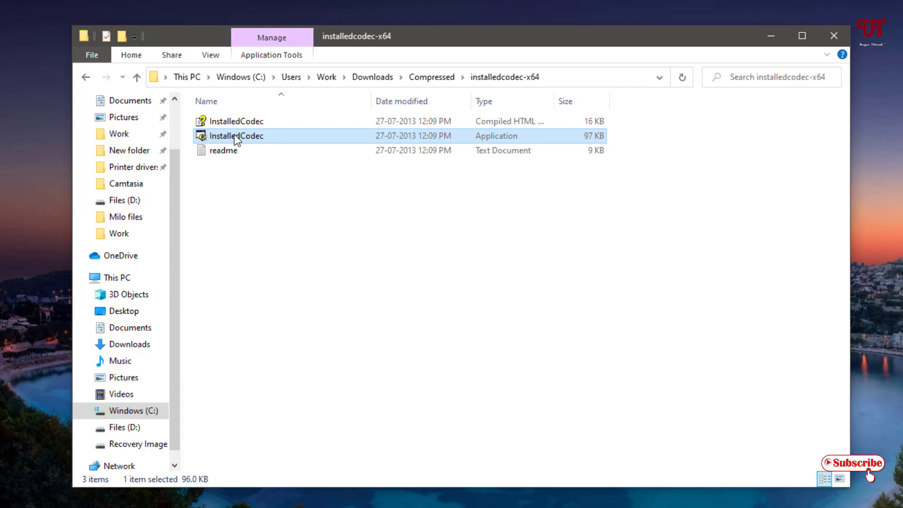
{"action": "double_click", "coordinate": [234, 134]}
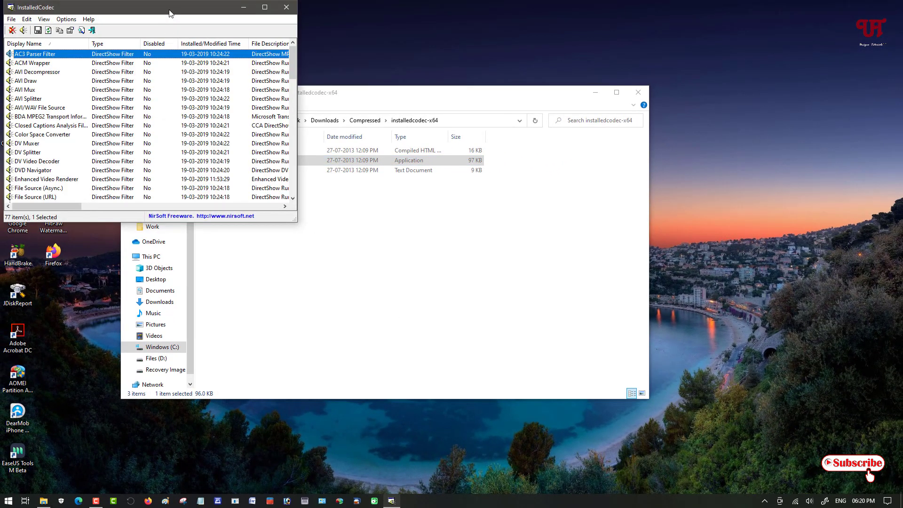
- Centre the InstalledCodec window, close Explorer, and maximize InstalledCodec to fill the screen
{"action": "left_click_drag", "start_coordinate": [171, 11], "coordinate": [488, 128]}
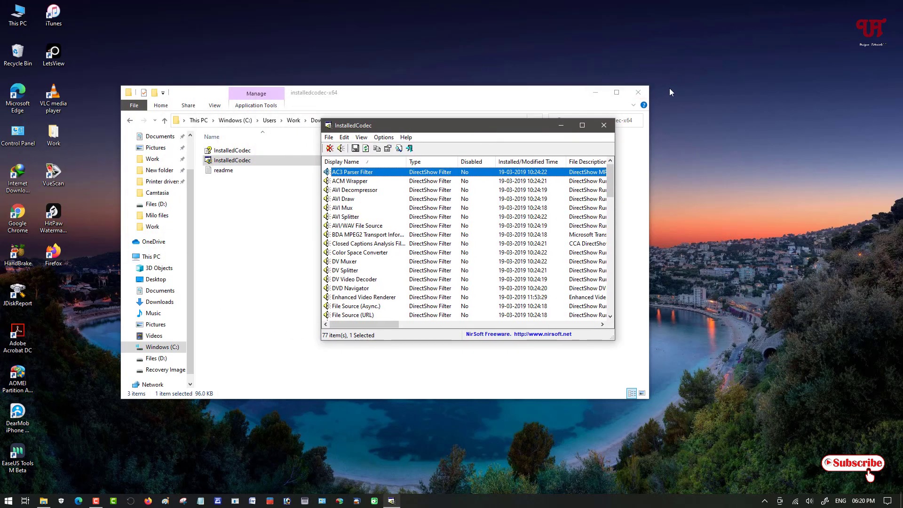
{"action": "left_click", "coordinate": [645, 92]}
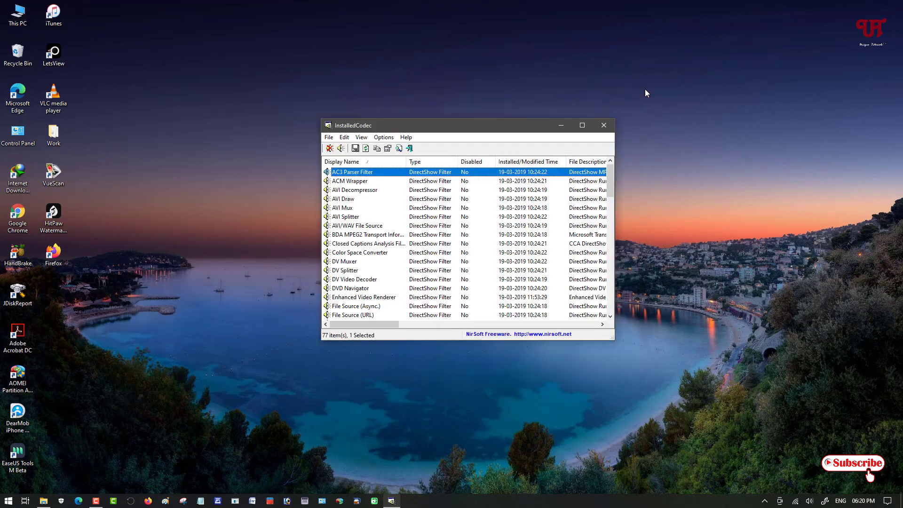
{"action": "left_click", "coordinate": [582, 125]}
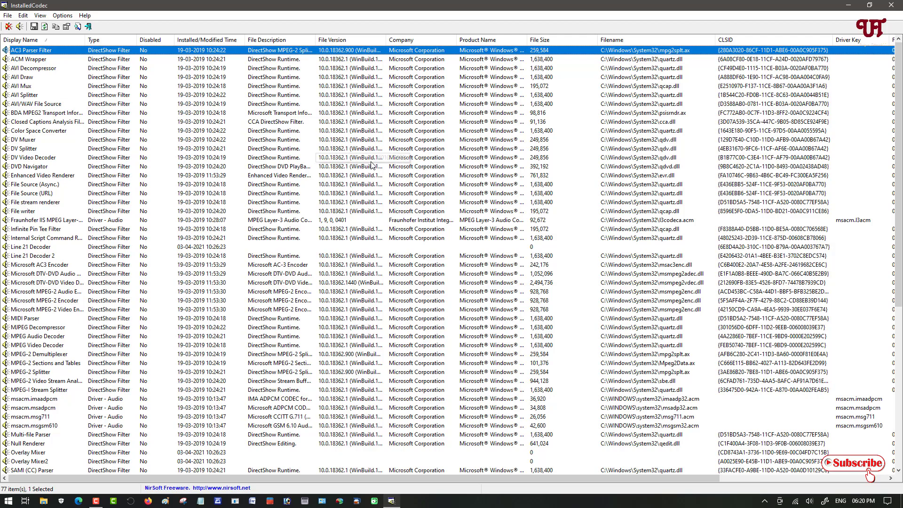
- Scroll through the 77 listed codecs, then restore the window to normal size
{"action": "scroll", "coordinate": [371, 162], "scroll_direction": "down", "scroll_amount": 1}
{"action": "mouse_move", "coordinate": [900, 89]}
{"action": "left_mouse_down"}
{"action": "mouse_move", "coordinate": [900, 244]}
{"action": "mouse_move", "coordinate": [900, 85]}
{"action": "left_mouse_up"}
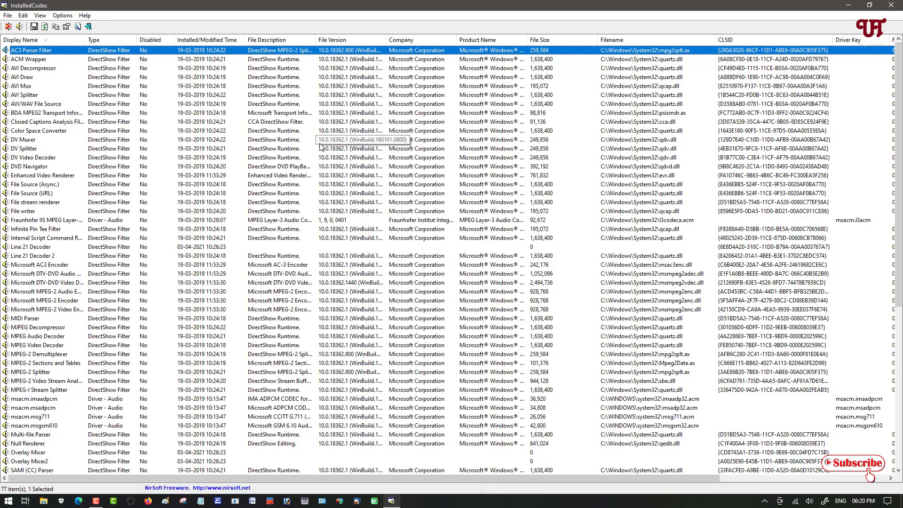
{"action": "scroll", "coordinate": [206, 277], "scroll_direction": "down", "scroll_amount": 4}
{"action": "scroll", "coordinate": [206, 277], "scroll_direction": "down", "scroll_amount": 6}
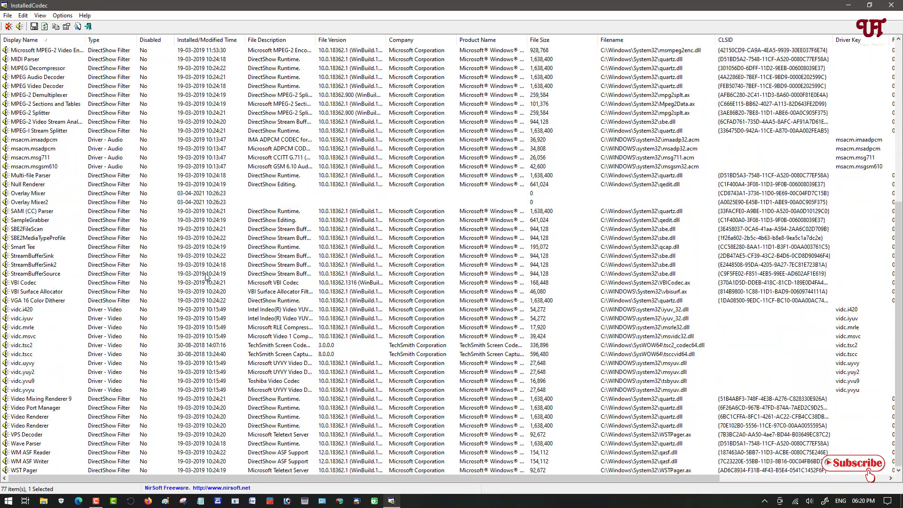
{"action": "scroll", "coordinate": [205, 276], "scroll_direction": "up", "scroll_amount": 9}
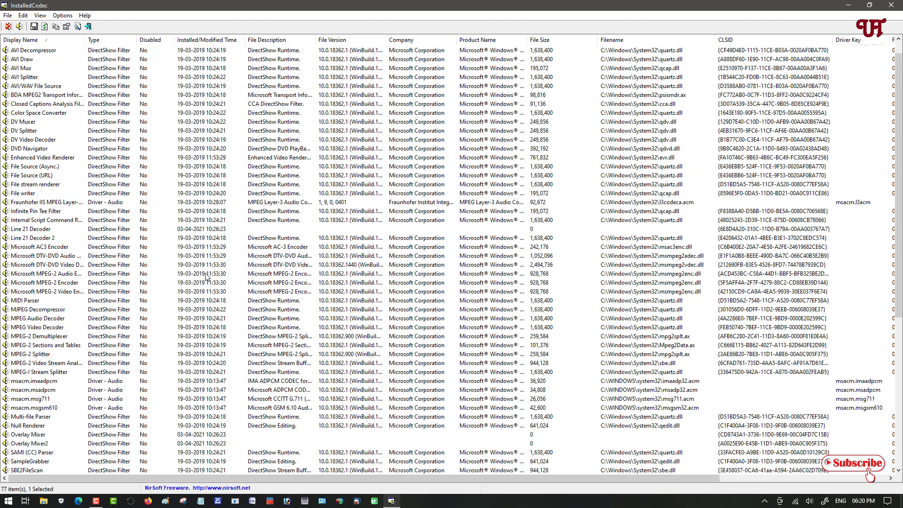
{"action": "scroll", "coordinate": [206, 277], "scroll_direction": "up", "scroll_amount": 1}
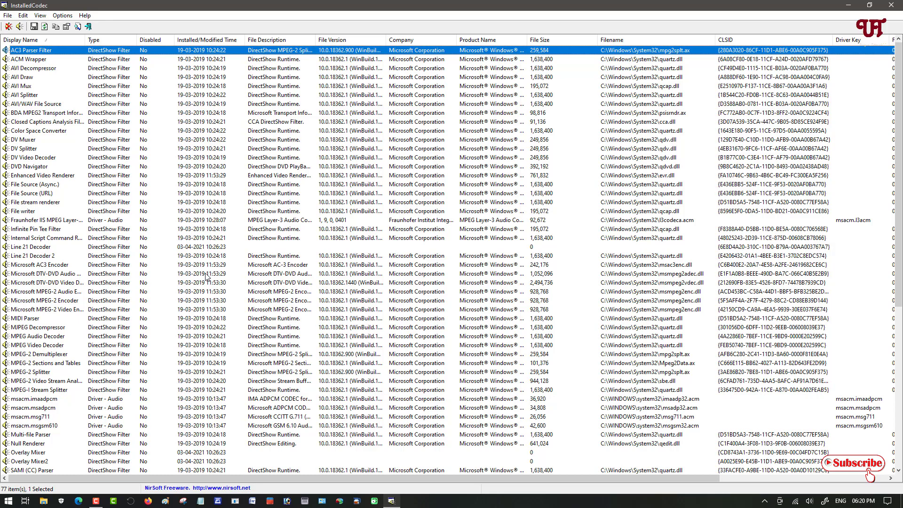
{"action": "left_click", "coordinate": [869, 5]}
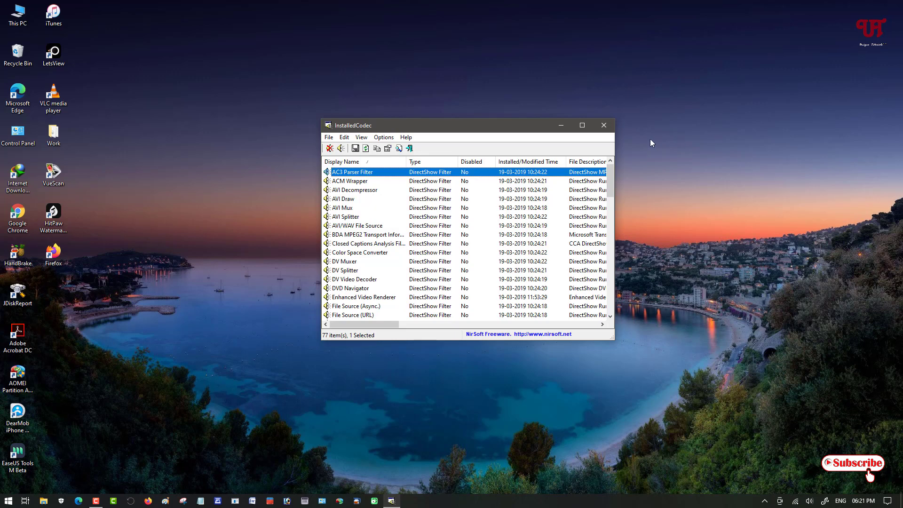
- Close the InstalledCodec window, leaving the empty Windows 10 desktop
{"action": "left_click", "coordinate": [602, 127]}
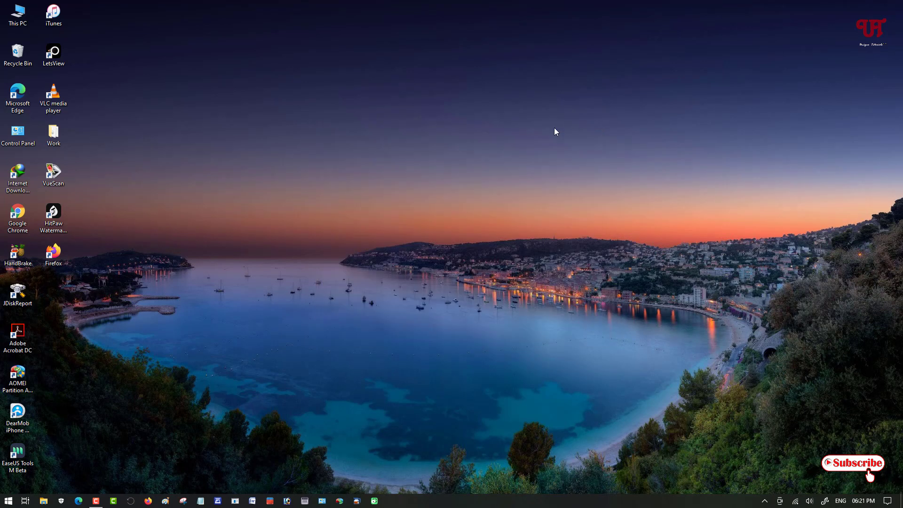